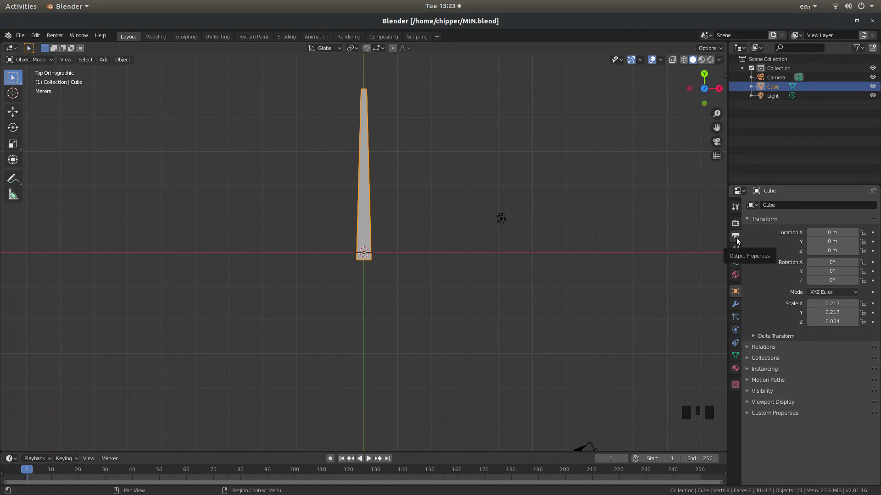
- Set the scene frame rate to 25 fps in Output Properties
left_click(736, 237)
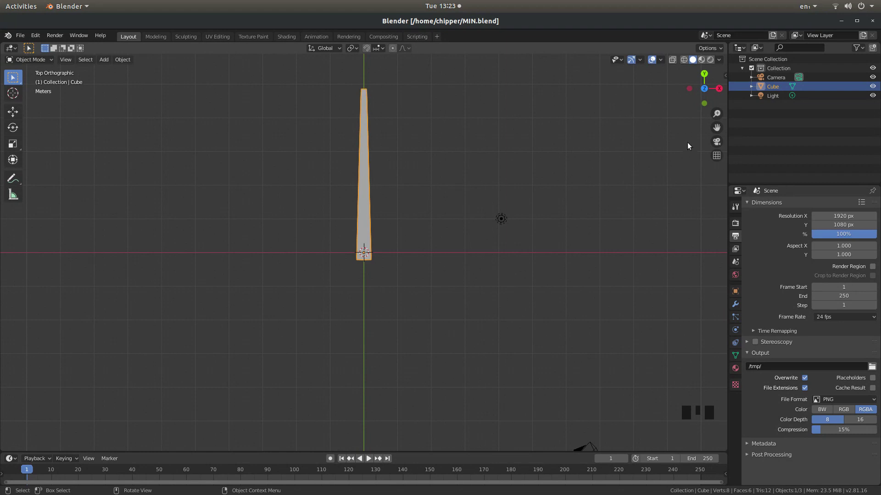
left_click(835, 317)
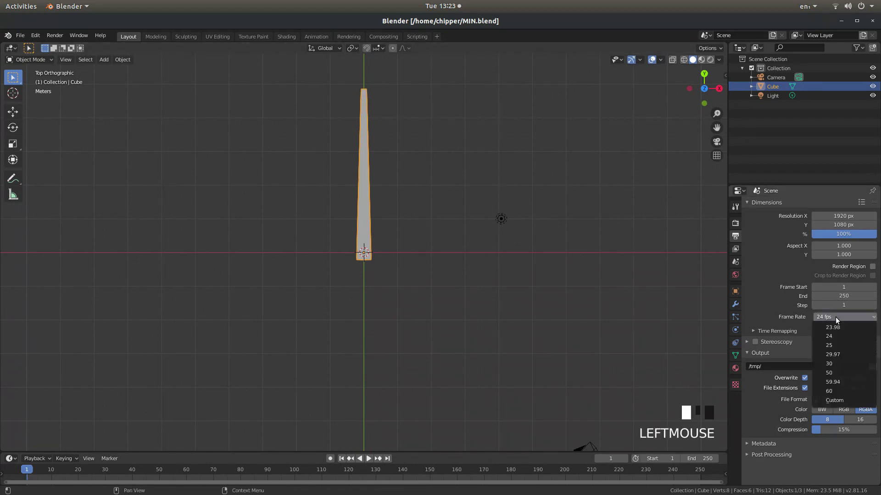
left_click(834, 346)
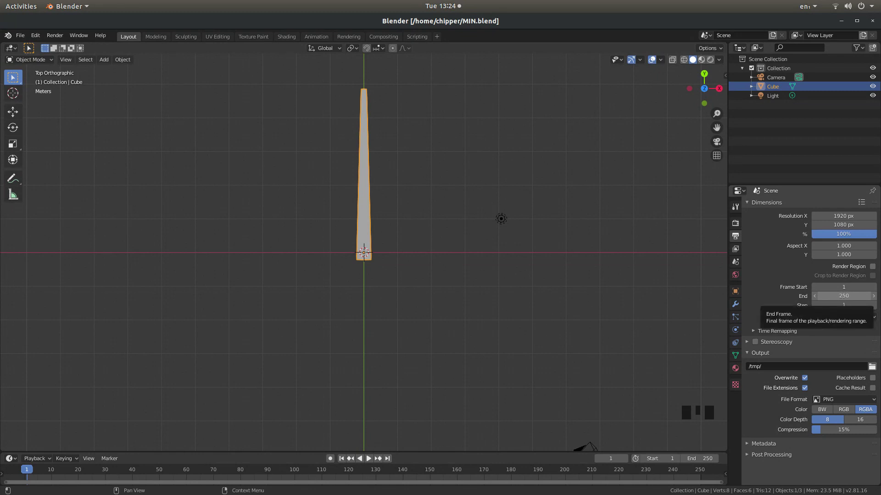
- Change the Frame End value to 1500
left_click(844, 296)
type("1")
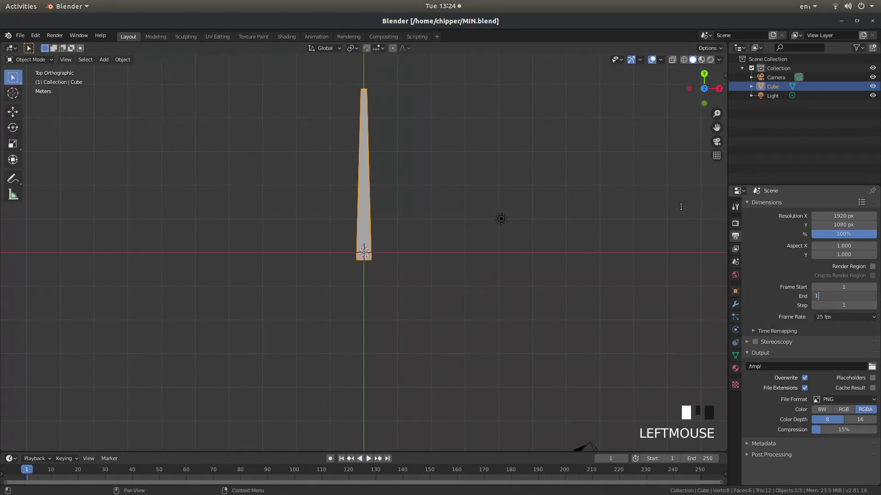
type("500")
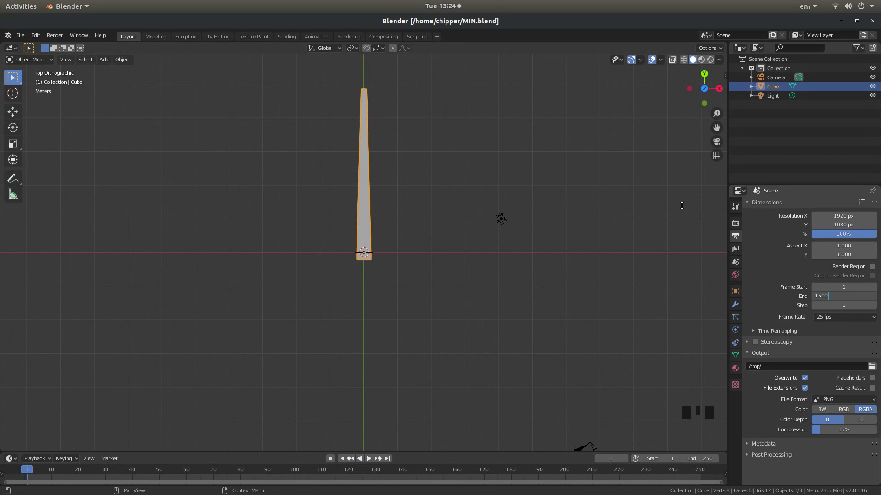
key("Return")
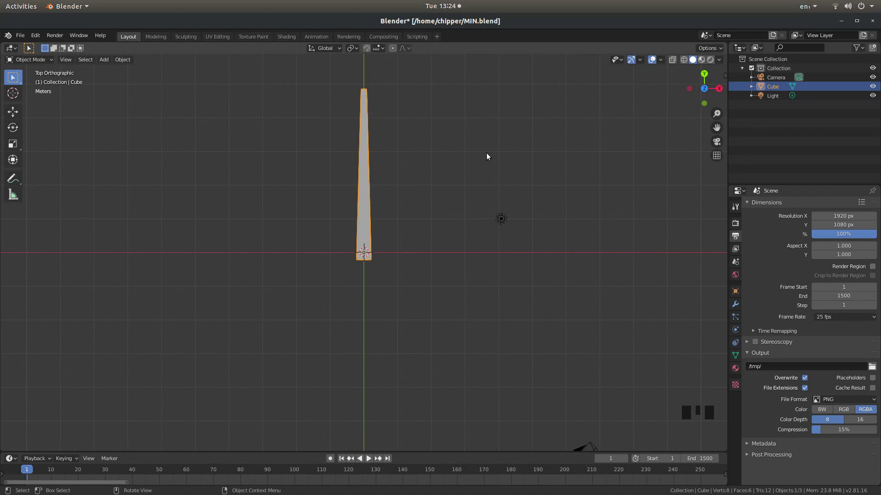
- Insert a rotation keyframe on the cube at frame 1
left_click(341, 458)
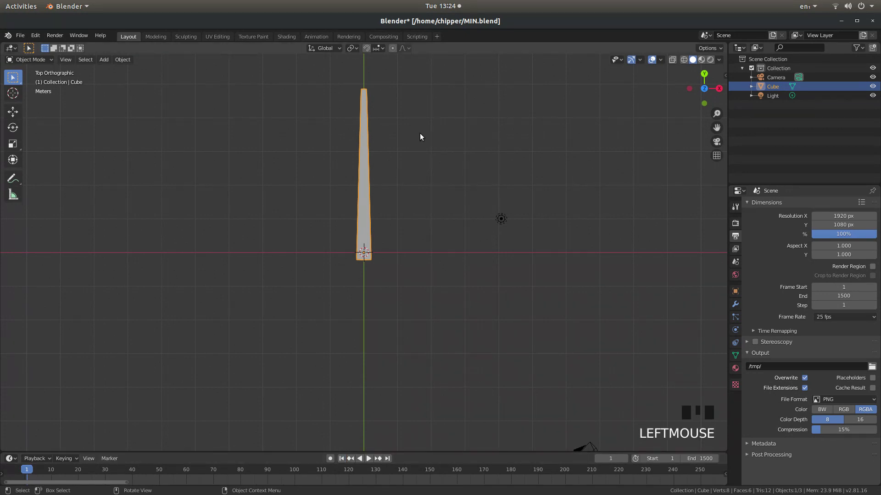
key("i")
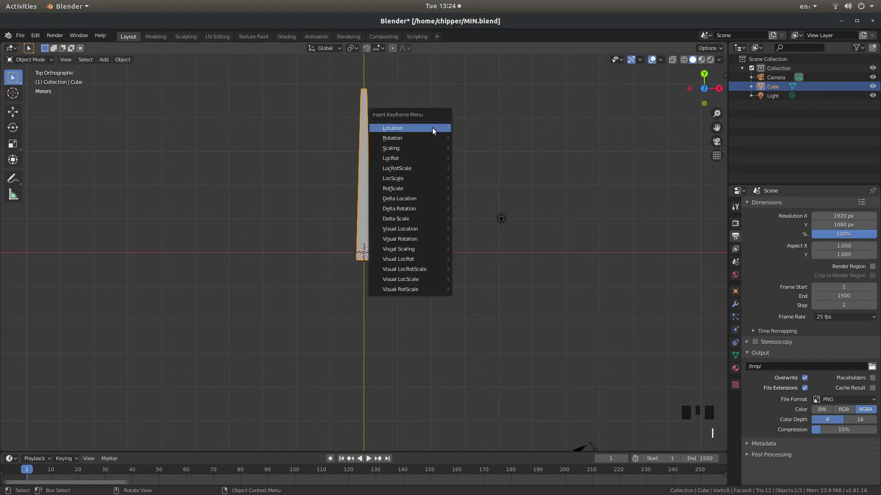
left_click(404, 139)
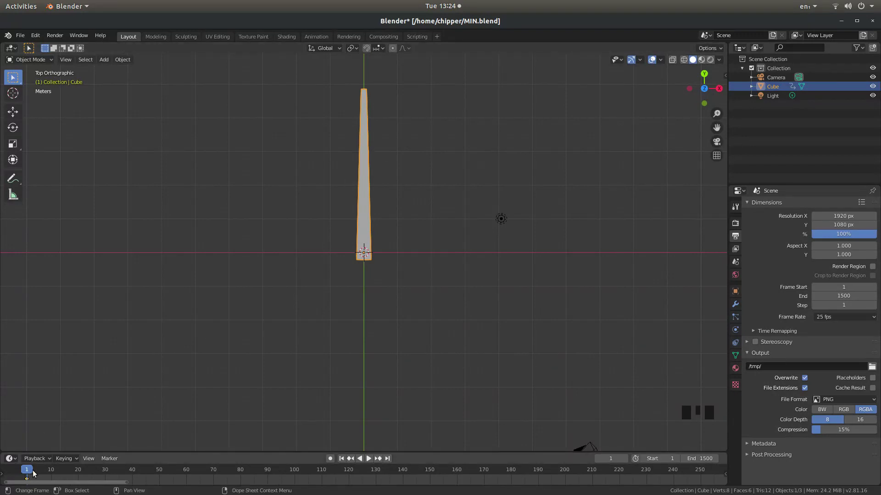
- At frame 1500, rotate the cube 360°, keyframe its rotation, and return to frame 1
scroll(503, 480, "down", 2)
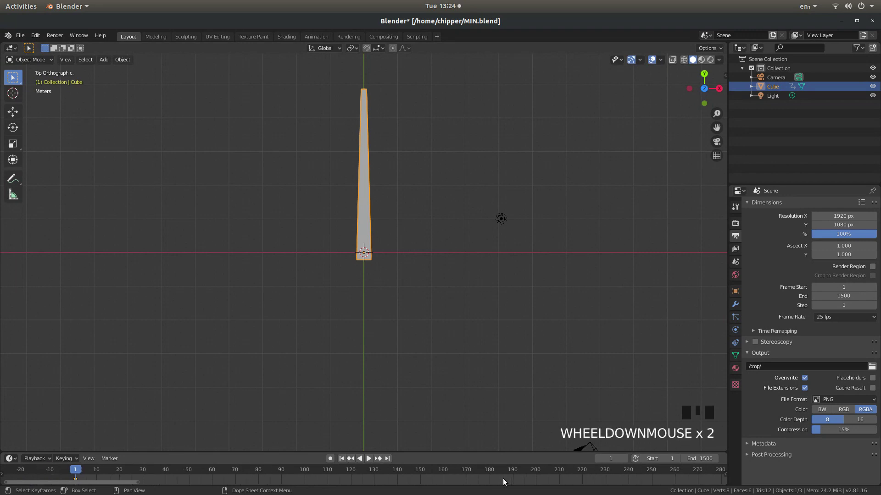
scroll(503, 479, "down", 15)
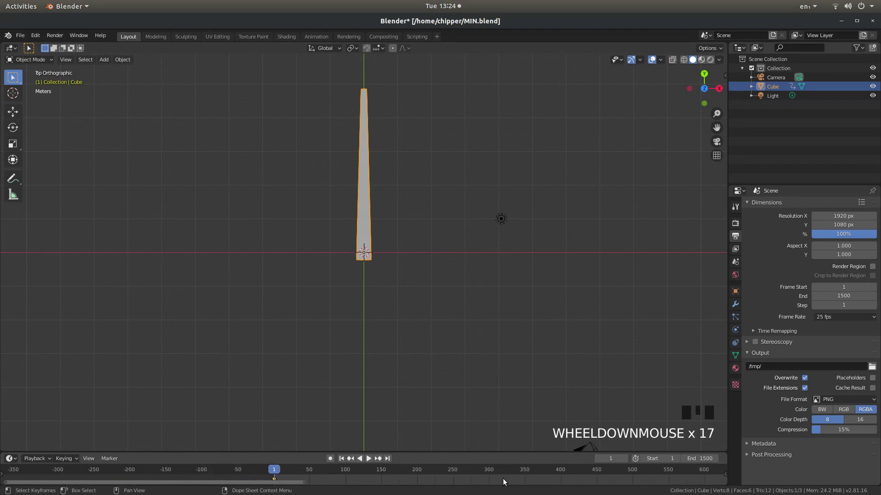
scroll(503, 481, "down", 17)
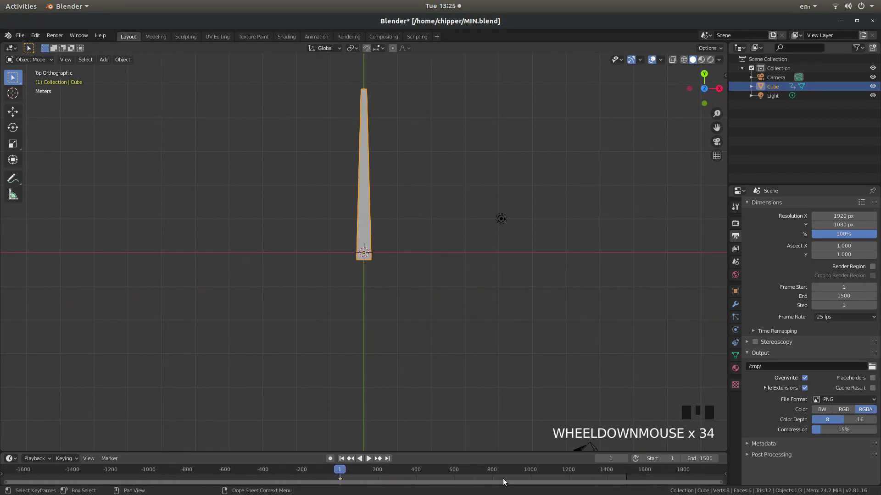
left_click(387, 459)
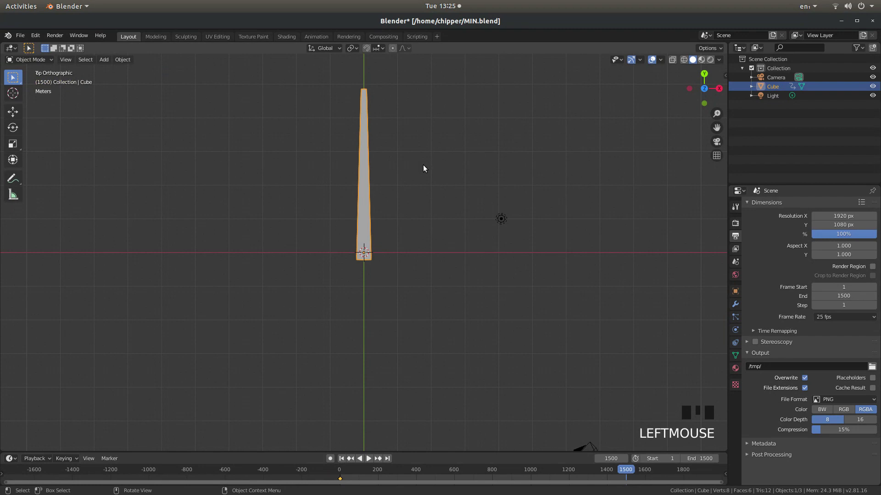
key("r")
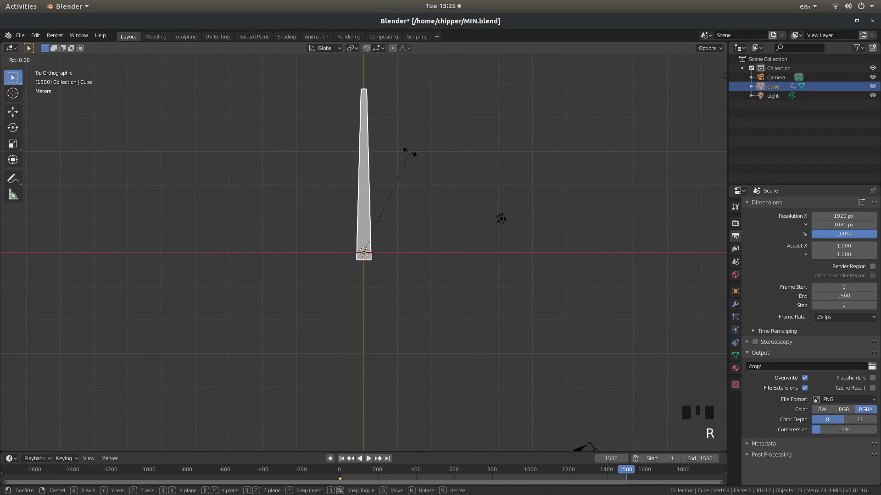
type("3")
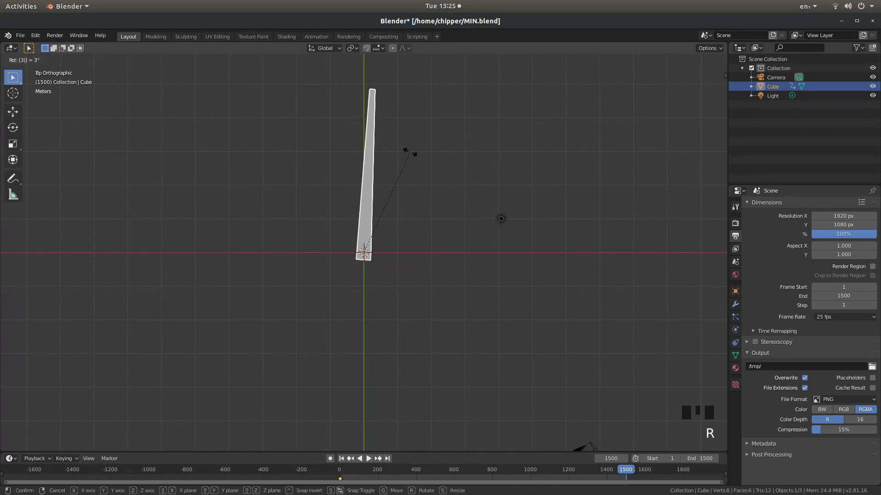
type("60")
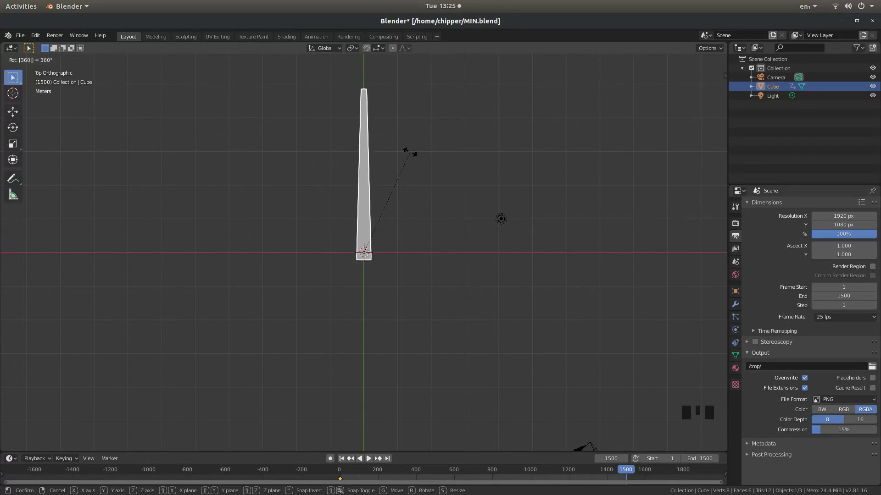
key("Return")
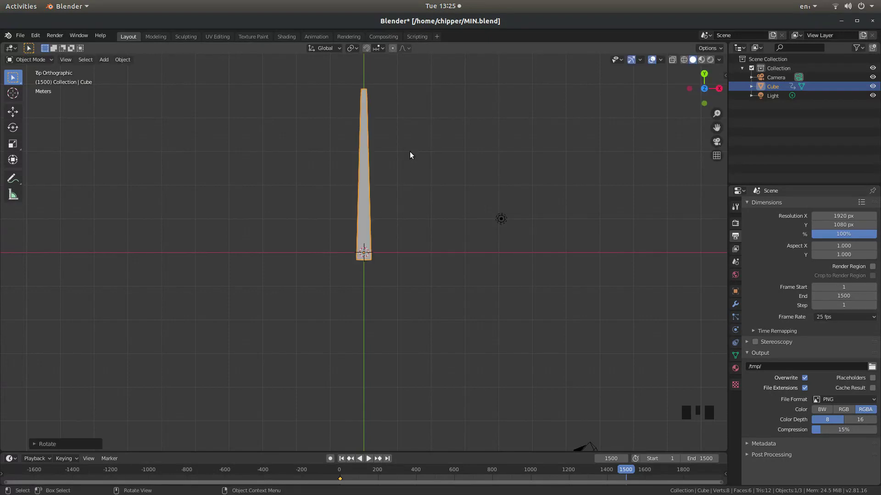
key("i")
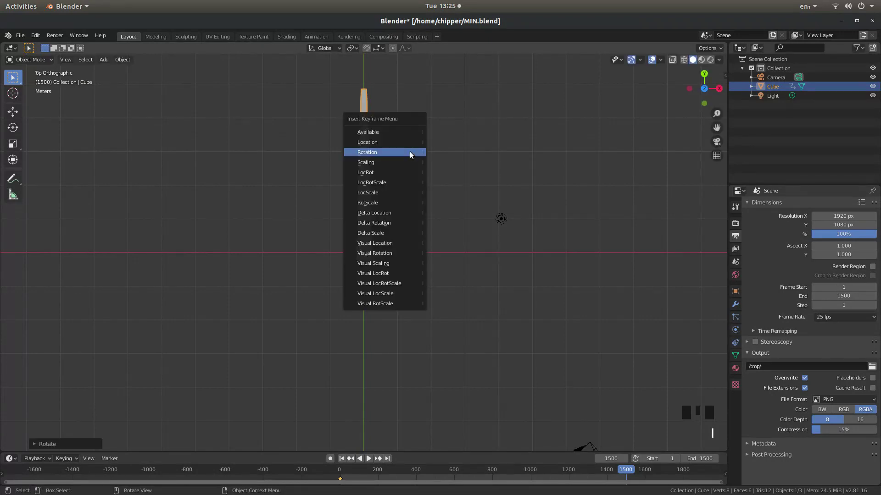
left_click(410, 151)
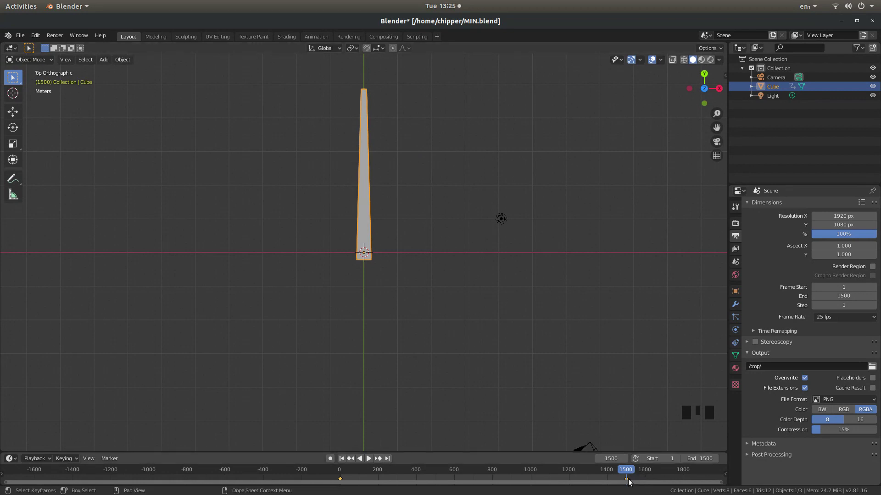
left_click(343, 459)
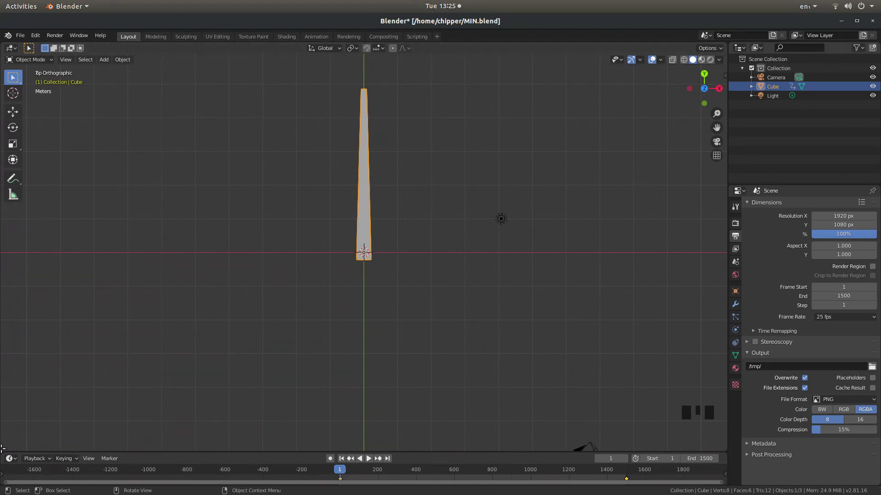
- Split the 3D view into two side-by-side views and make the left one a Graph Editor
left_click_drag(2, 448, 491, 439)
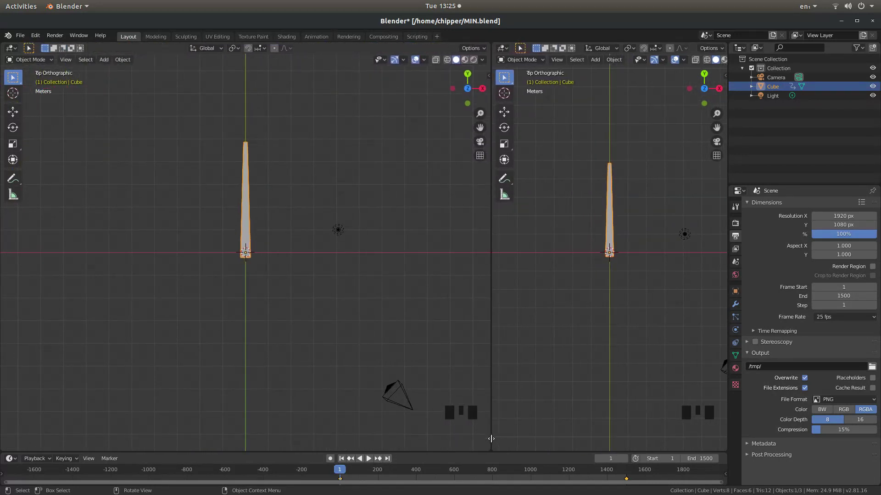
left_click(12, 50)
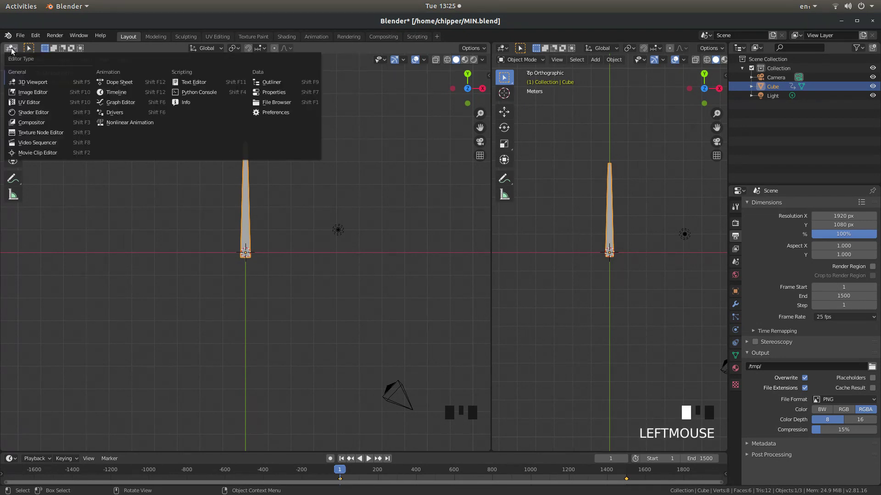
left_click(135, 103)
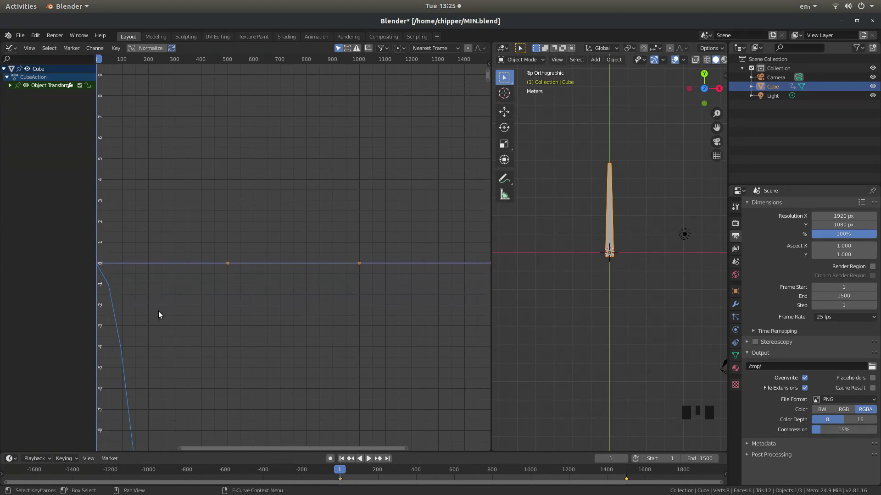
- Expand Object Transforms, padlock X and Y Euler Rotation, and select Z Euler Rotation
scroll(176, 316, "down", 3)
scroll(177, 317, "down", 13)
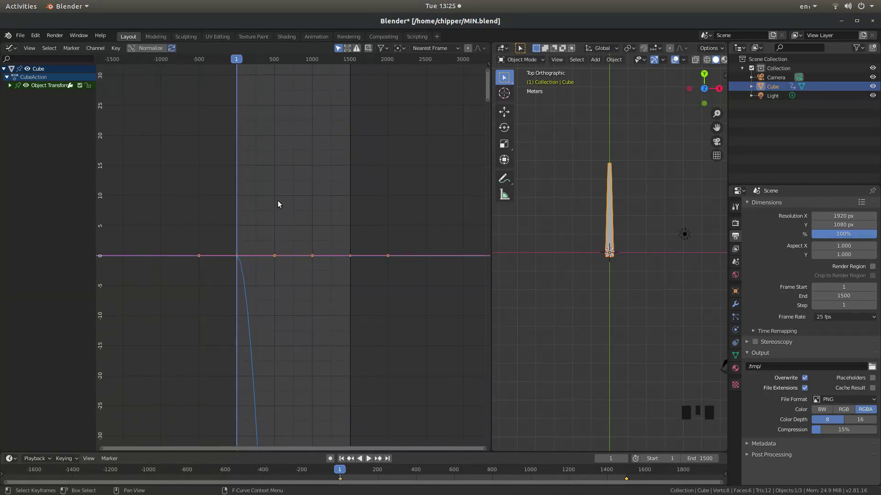
scroll(287, 207, "up", 9)
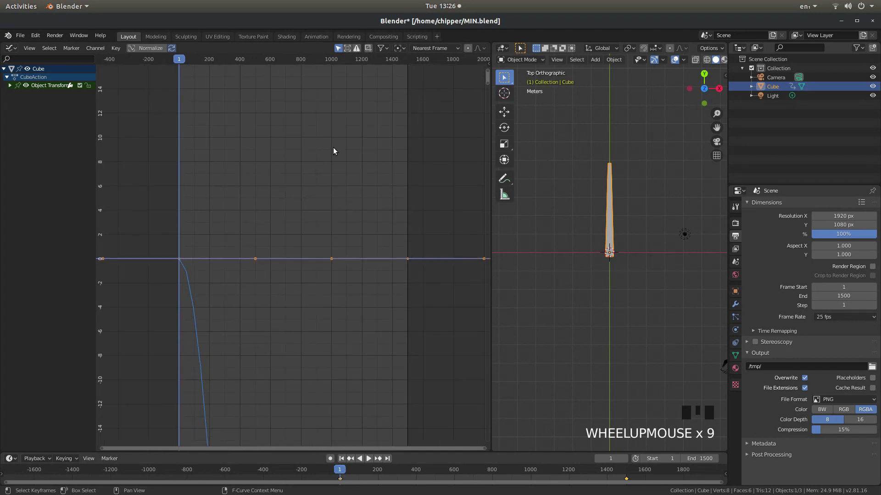
left_click(10, 87)
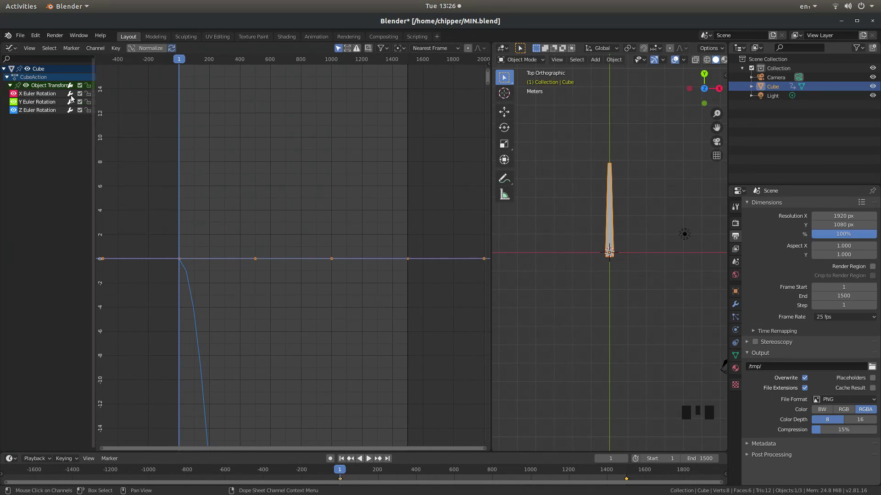
left_click(88, 93)
left_click(89, 101)
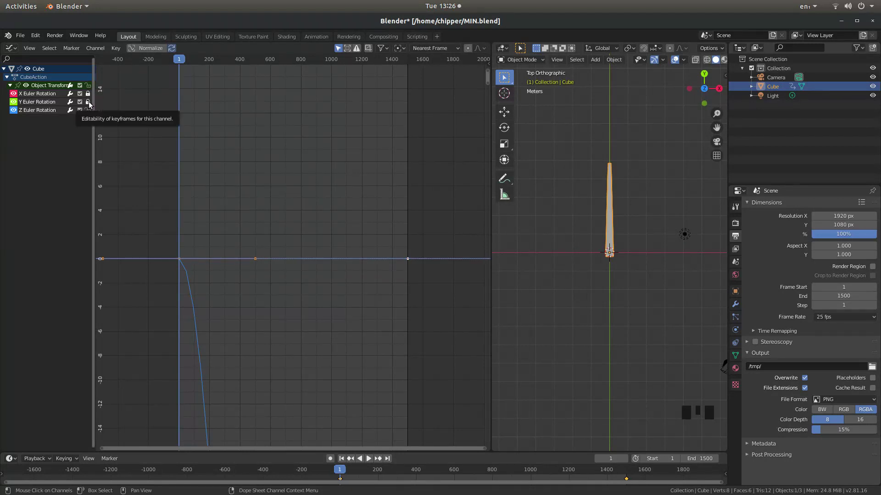
left_click(40, 110)
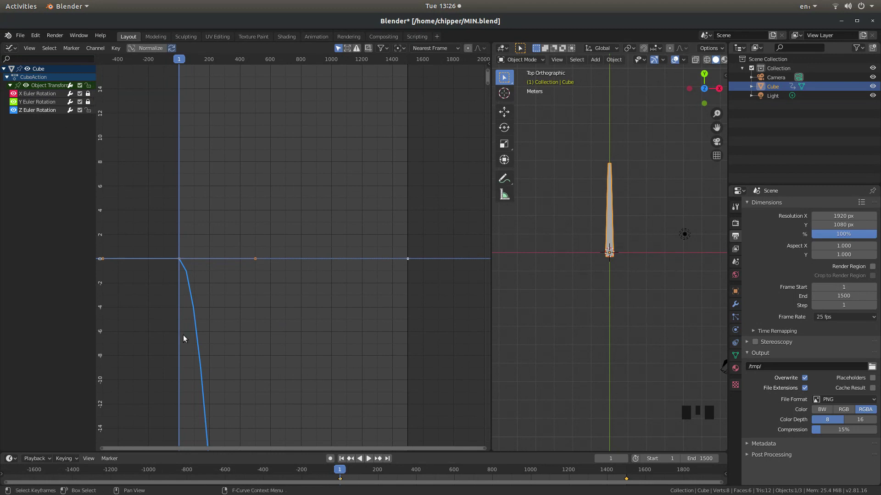
- Set the keyframes' interpolation mode to Linear
left_click(116, 48)
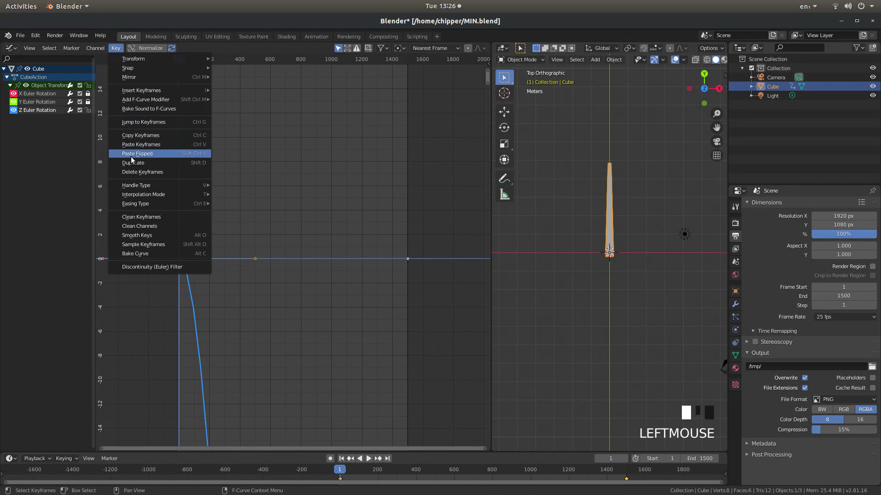
mouse_move(144, 192)
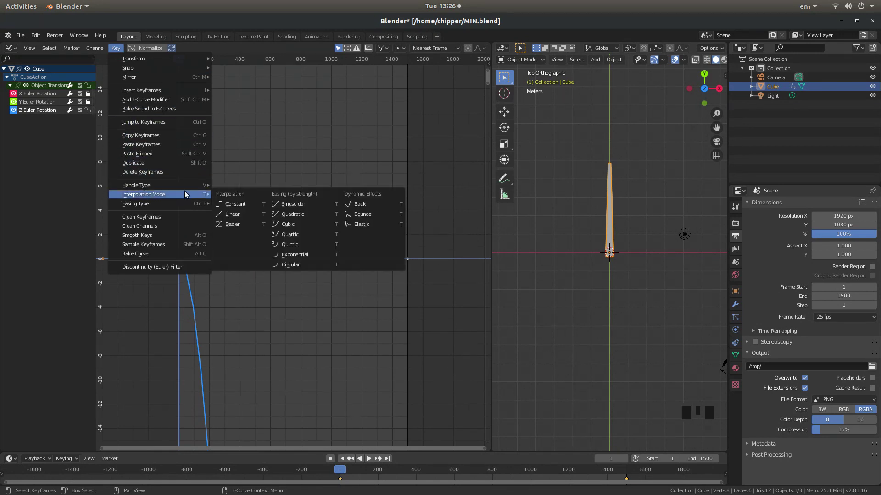
left_click(240, 214)
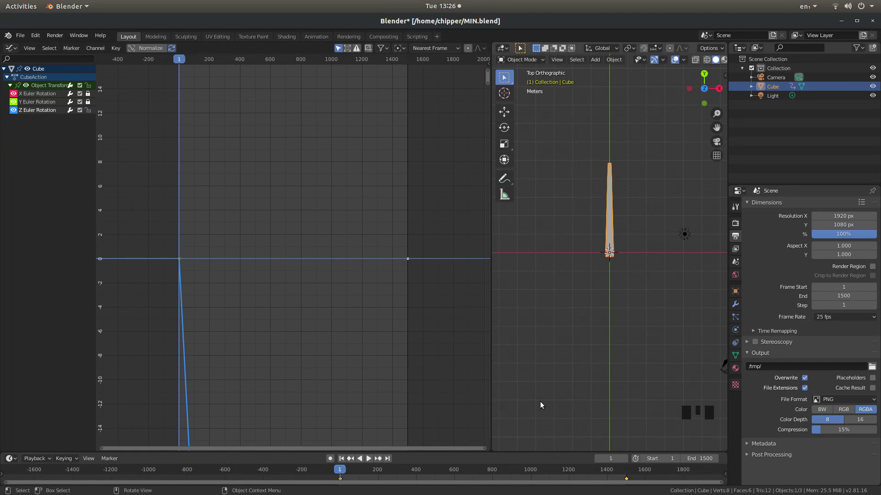
- Play and stop the animation, return to frame 1, and reselect the Z Euler Rotation curve
left_click(369, 459)
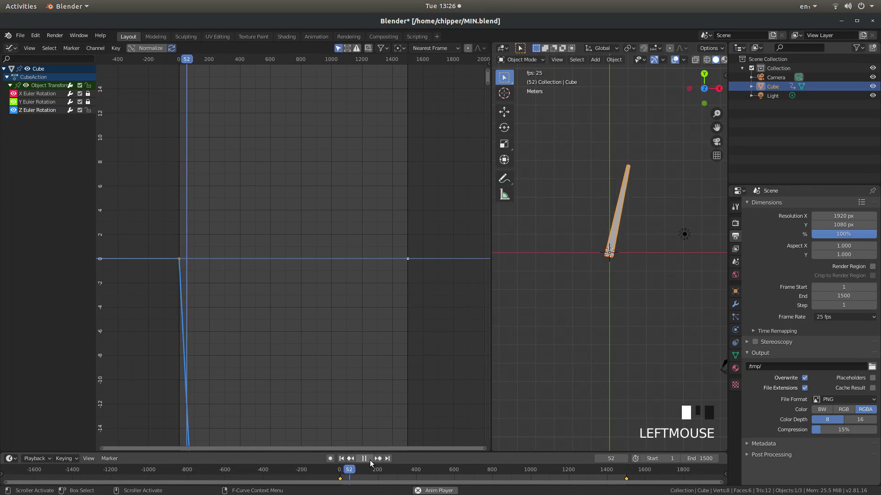
left_click(370, 461)
left_click(342, 459)
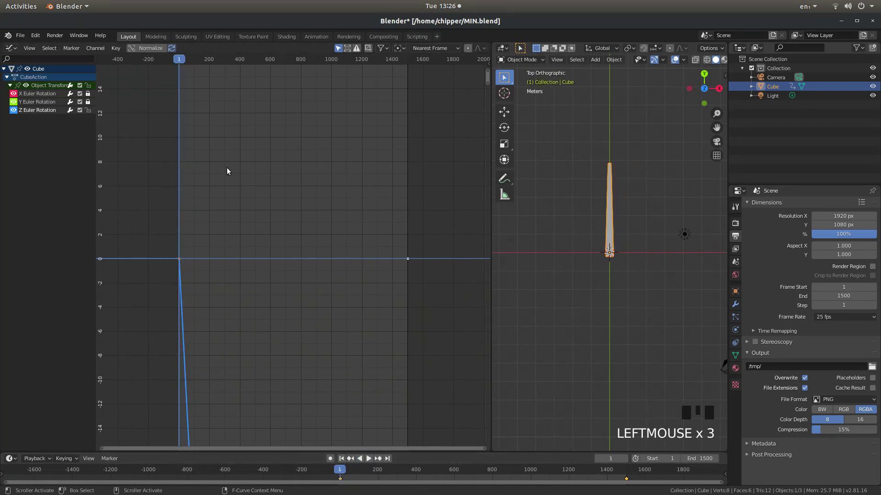
left_click(30, 111)
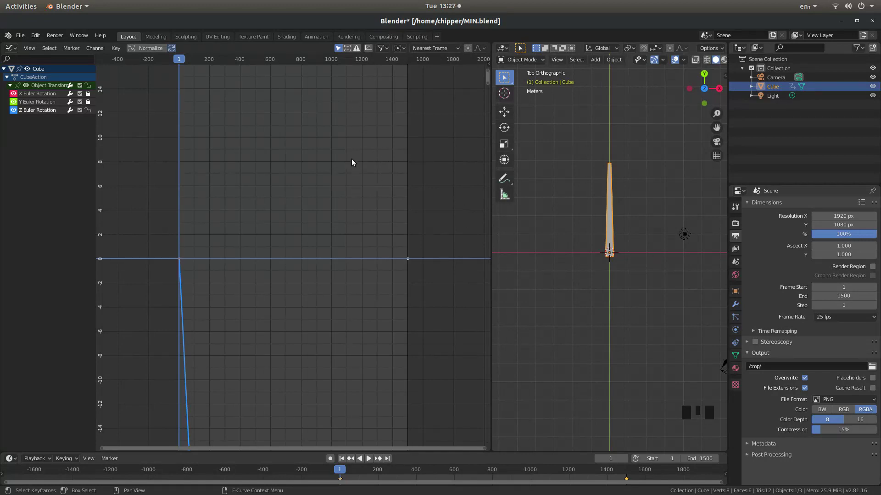
- Add a Stepped Interpolation modifier to the Z rotation curve from the sidebar's Modifiers tab
key("n")
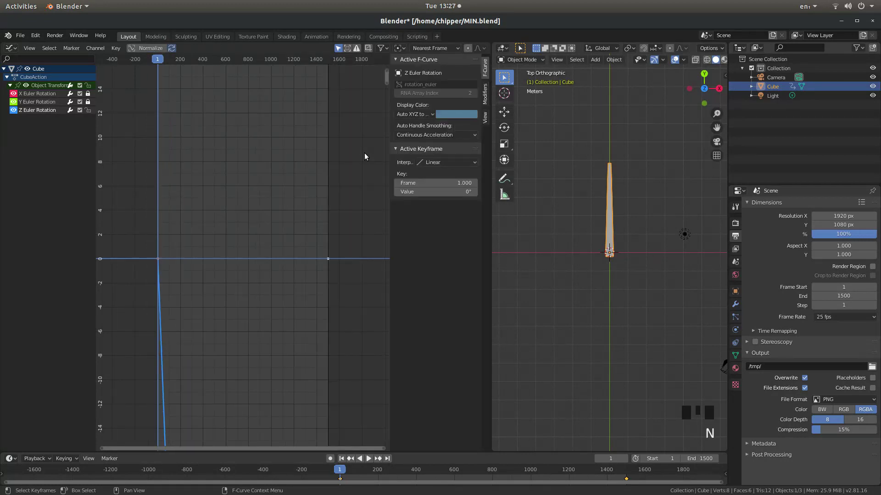
left_click(485, 94)
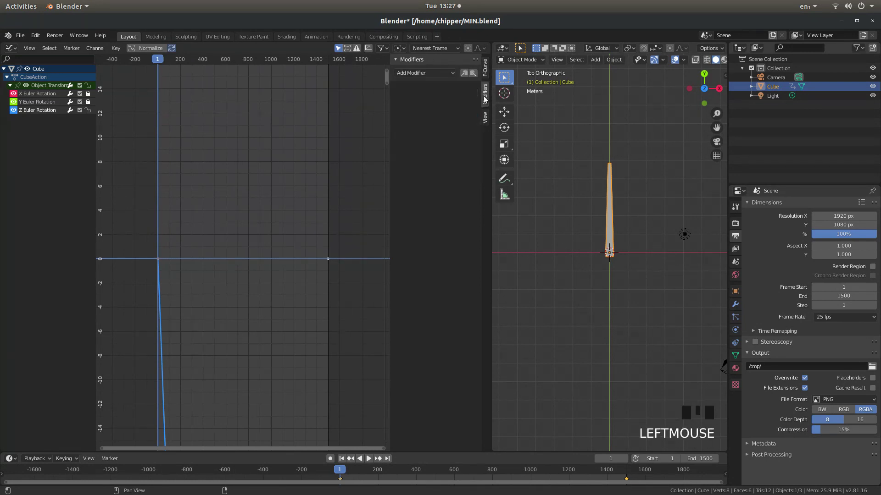
left_click(414, 72)
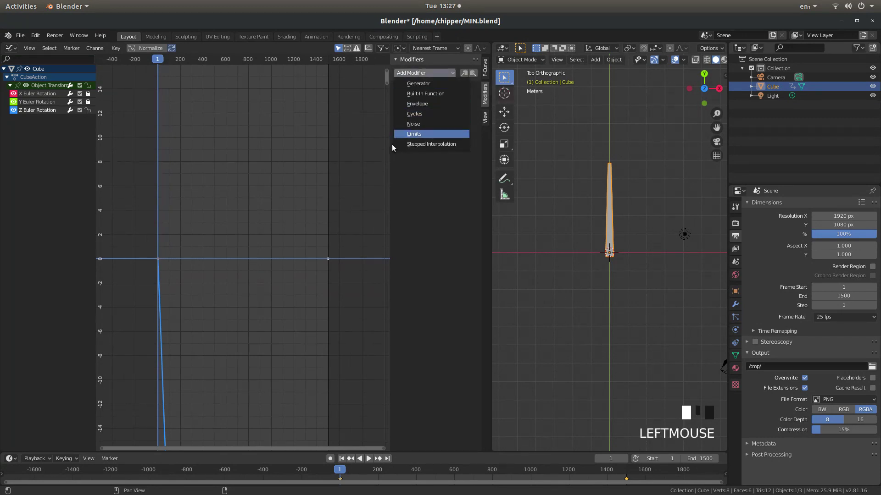
left_click(440, 145)
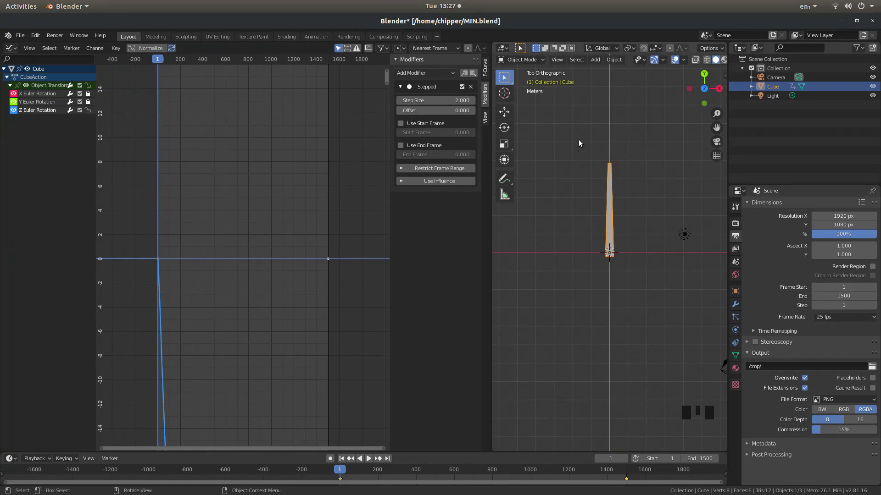
- Set the Stepped modifier's Step Size to 25, then widen the 3D view
left_click(423, 99)
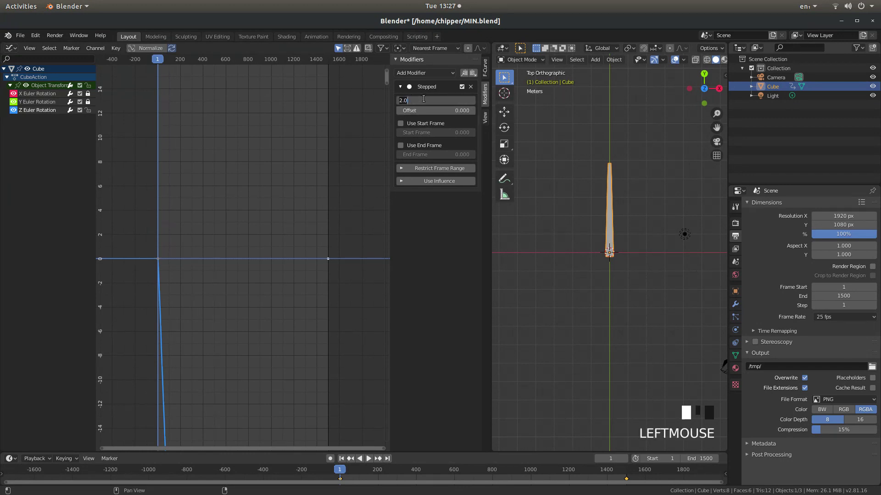
type("25")
key("Return")
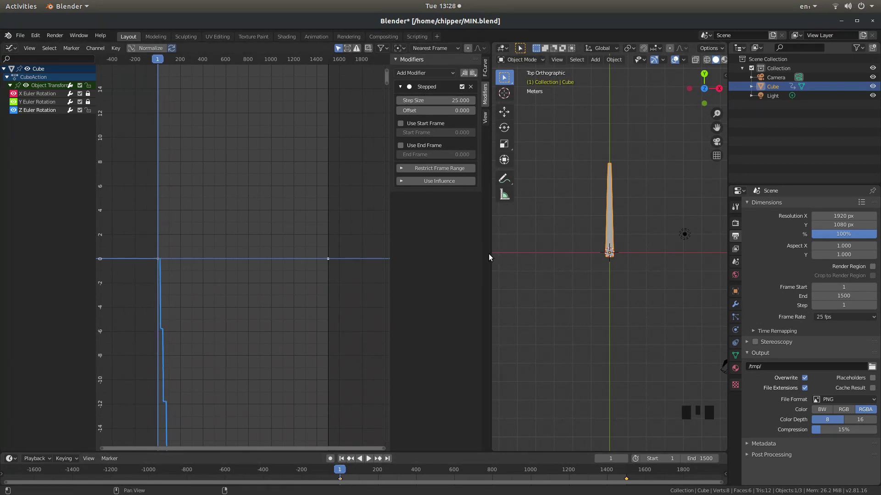
left_click_drag(490, 254, 345, 278)
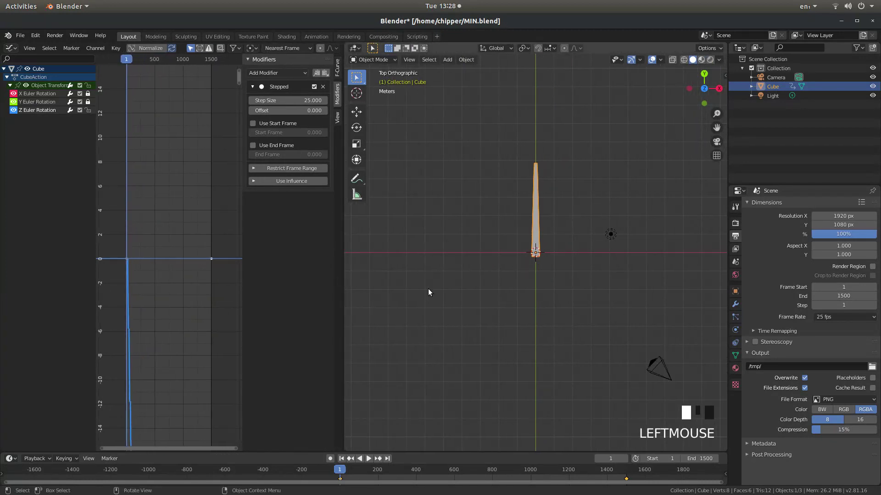
- Play the animation to watch the cube rotate in 25-frame steps
left_click(368, 457)
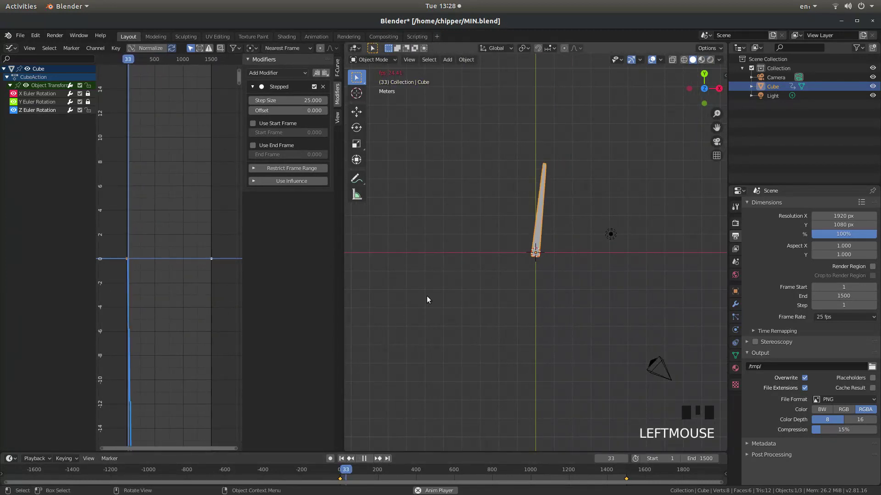